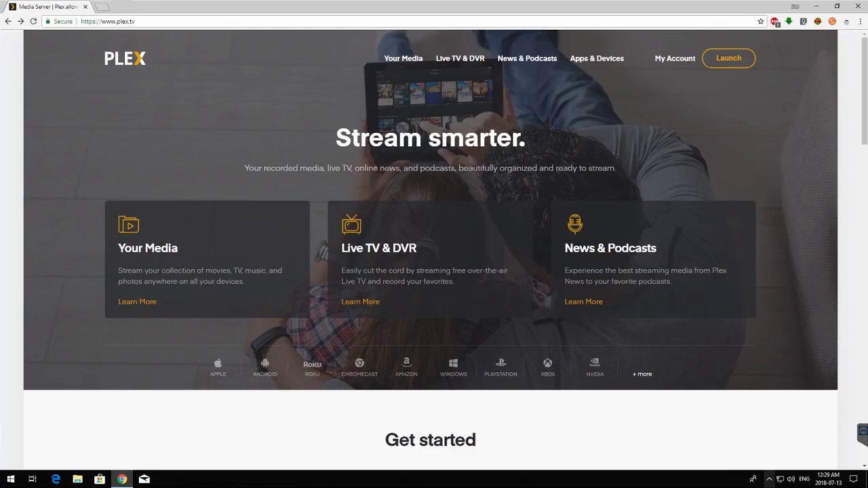
Download the 64-bit Plex Media Player for Windows from the Apps & Devices section of the Plex downloads page
scroll(431, 244, down, 2)
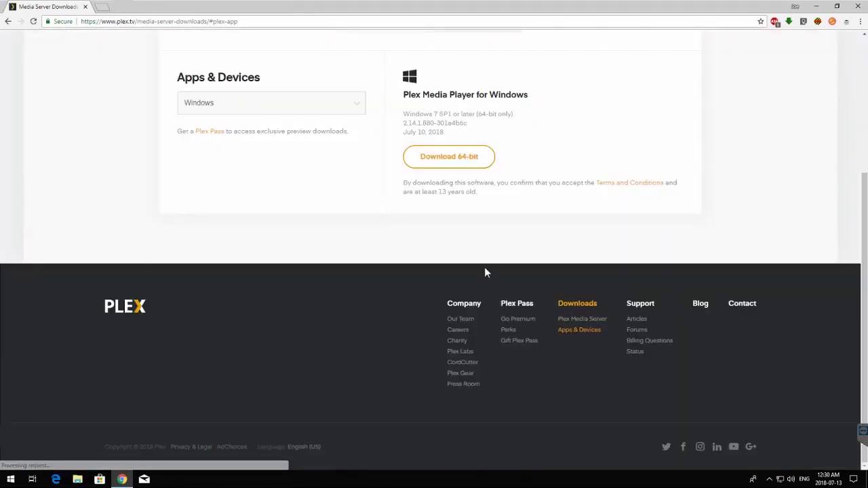
click(463, 158)
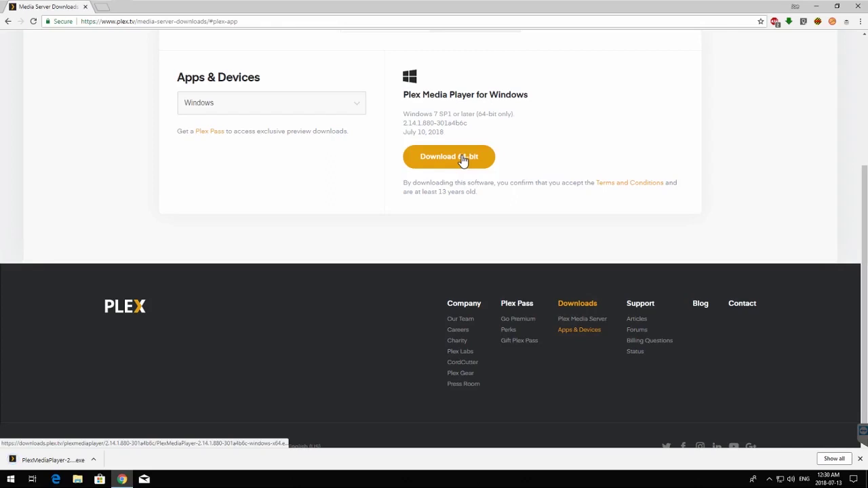
click(463, 160)
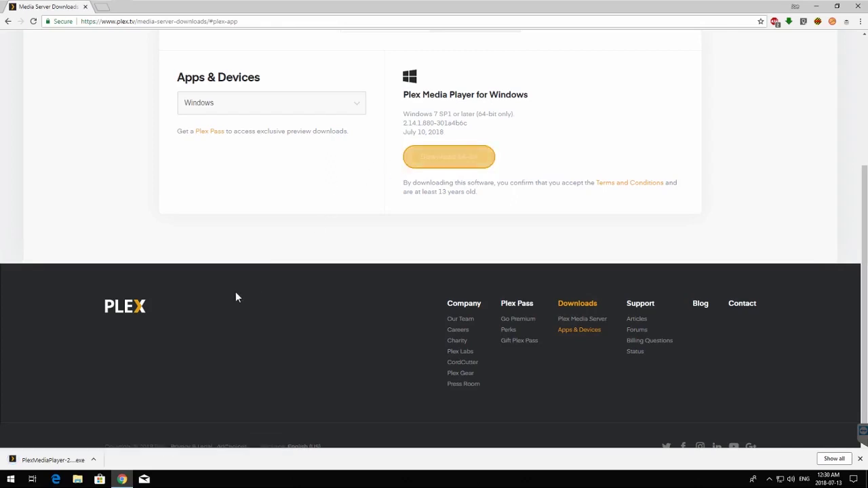
Run the downloaded Plex Media Player installer, allow it to change the device, and launch the player from the completed setup
click(47, 460)
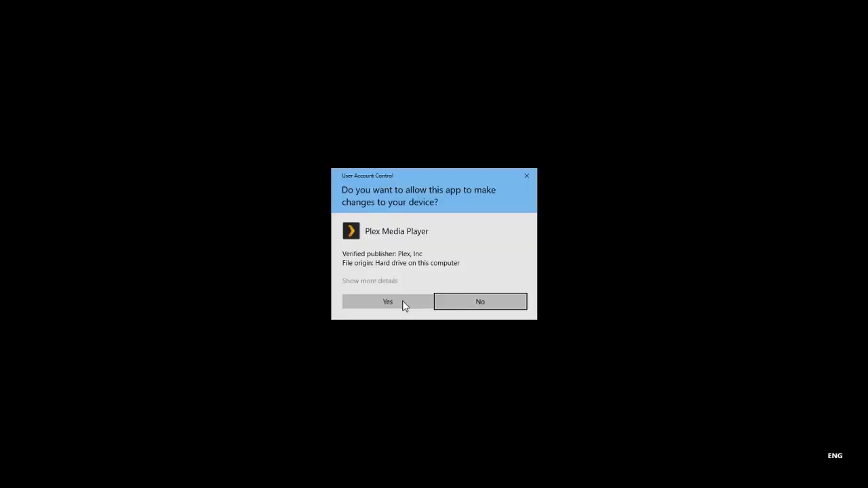
click(403, 302)
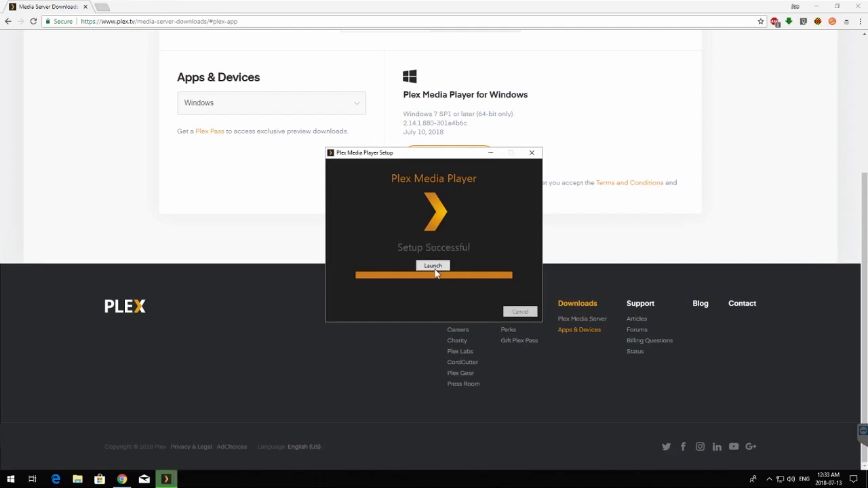
click(433, 268)
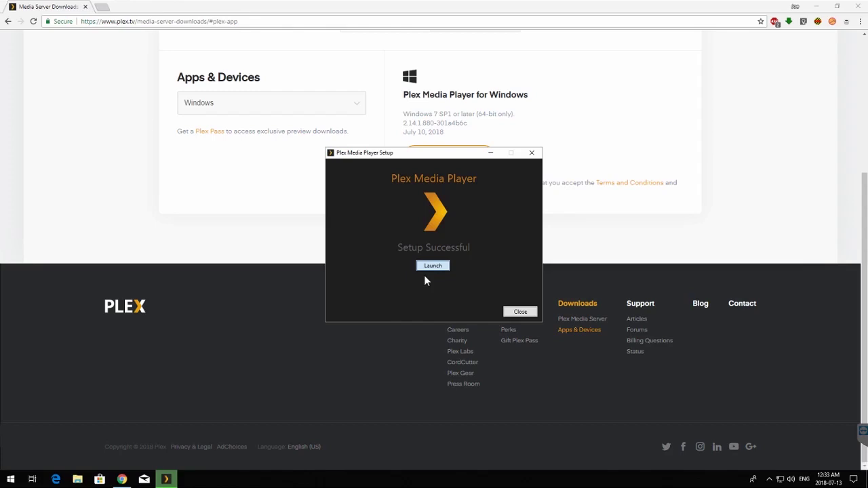
click(429, 269)
Open the newly installed Plex Media Player from the recently added apps
click(770, 480)
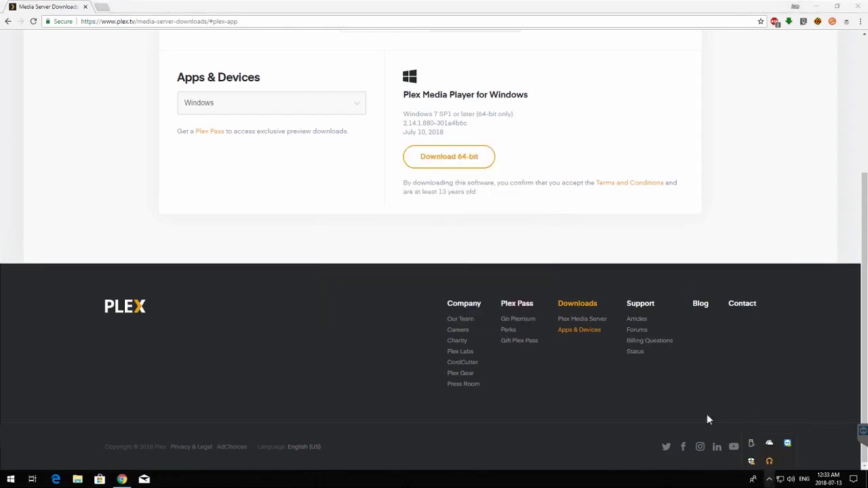
click(13, 481)
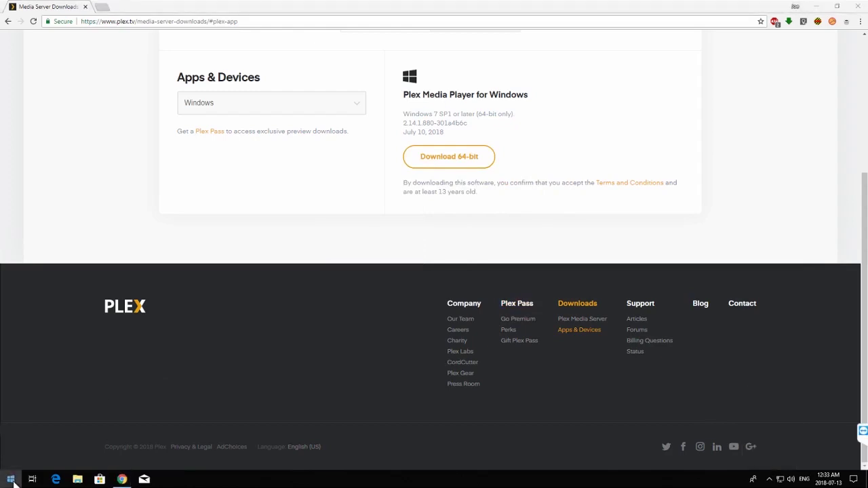
click(11, 481)
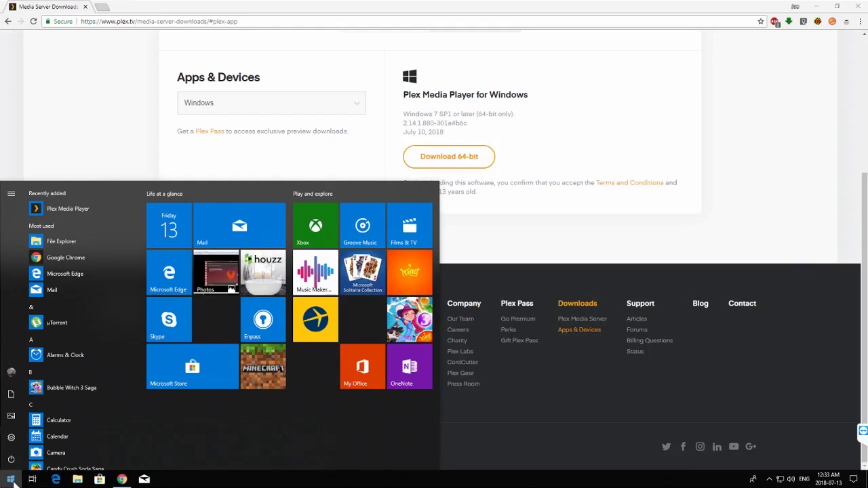
click(70, 211)
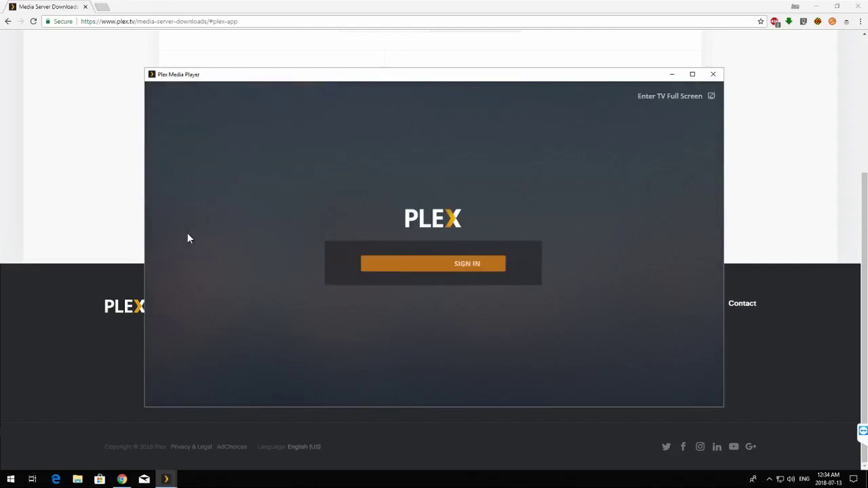
Sign Plex Media Player in to the remembered Plex account through the browser and close the sign-in pages
click(428, 272)
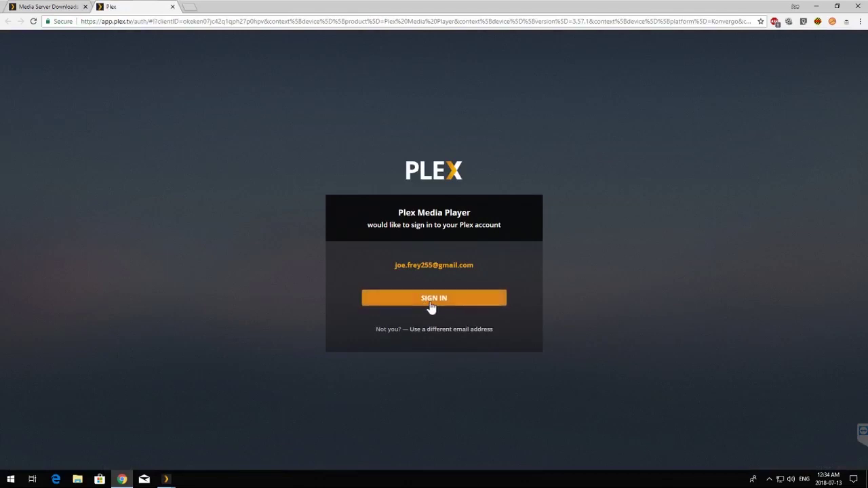
click(429, 302)
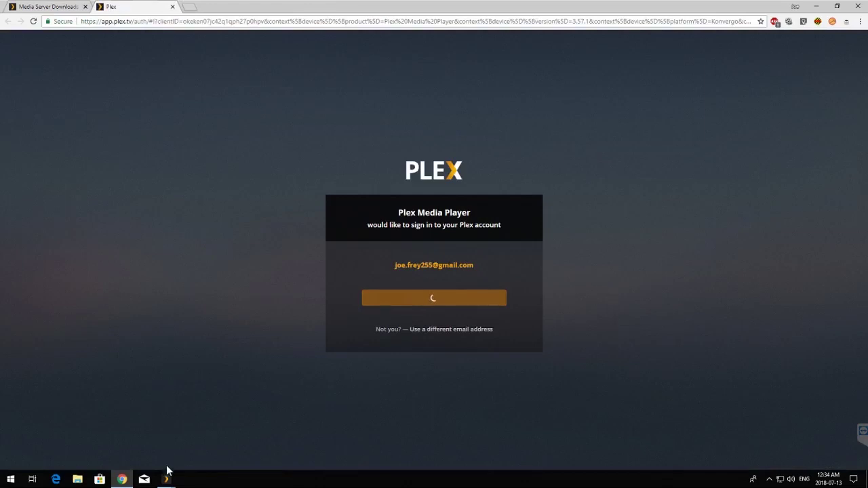
mouse_move(196, 450)
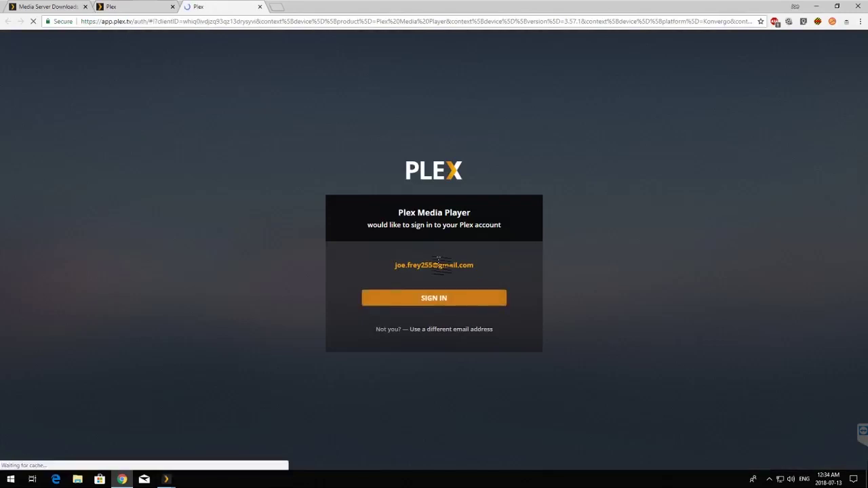
click(437, 298)
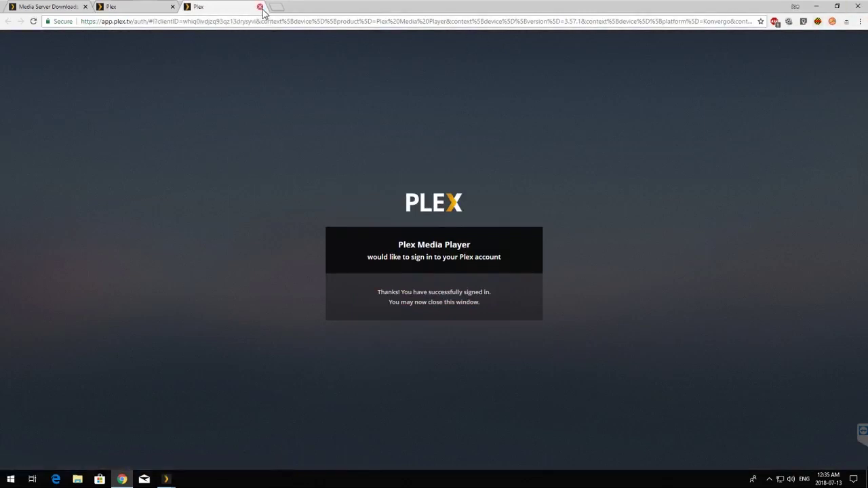
click(172, 6)
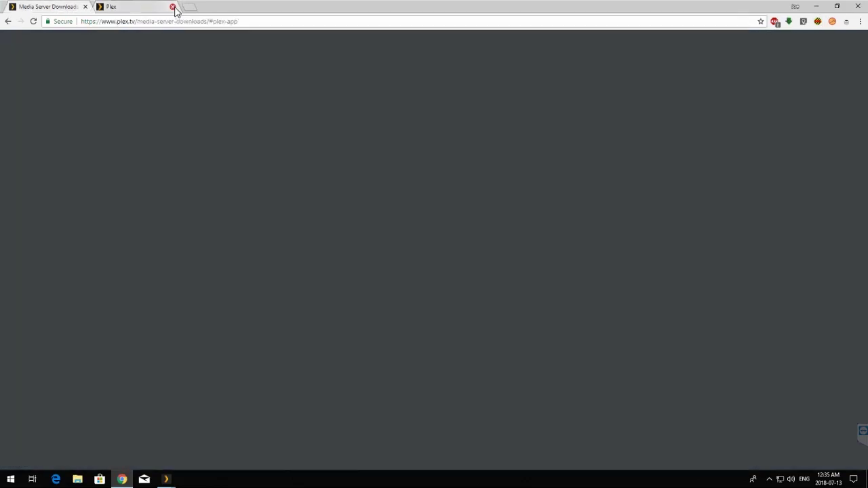
click(173, 7)
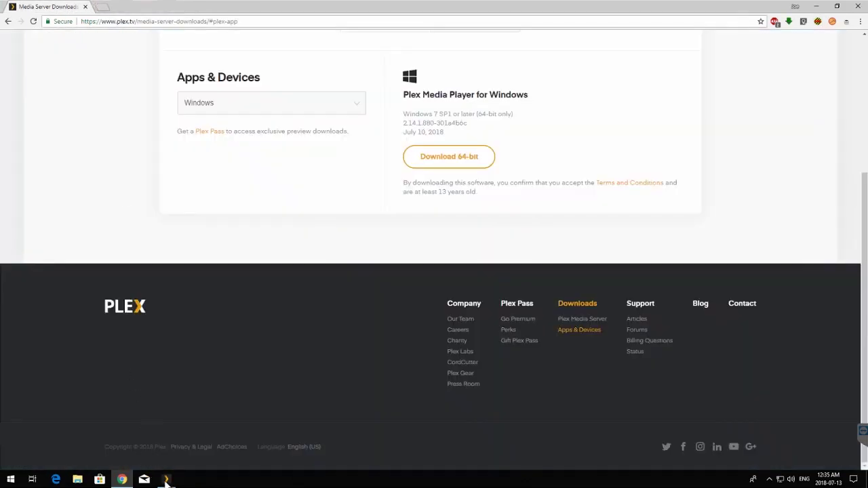
Switch to Plex Media Player and dismiss the Plex Pass subscription offer
mouse_move(169, 479)
click(210, 452)
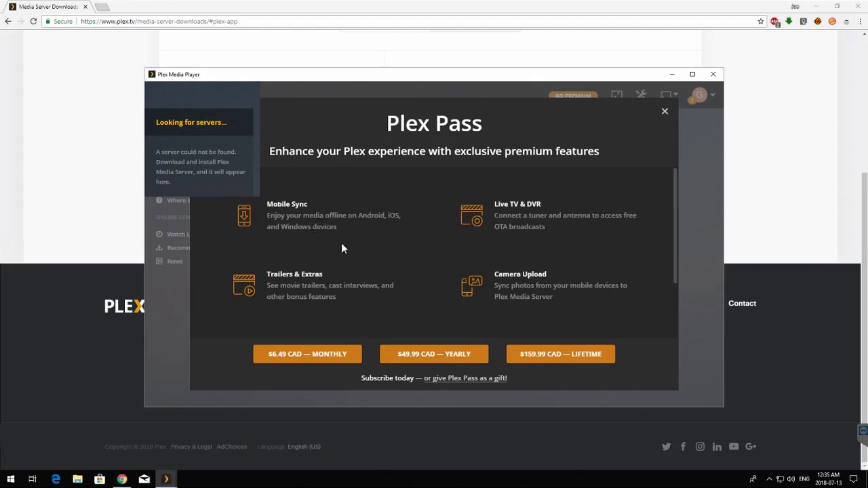
click(665, 112)
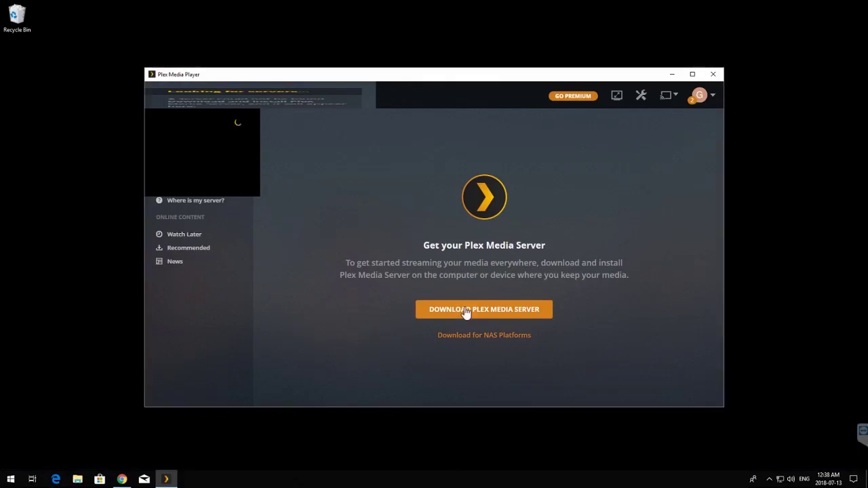
Request the Windows download of Plex Media Server from within the player and maximize the player window
click(465, 310)
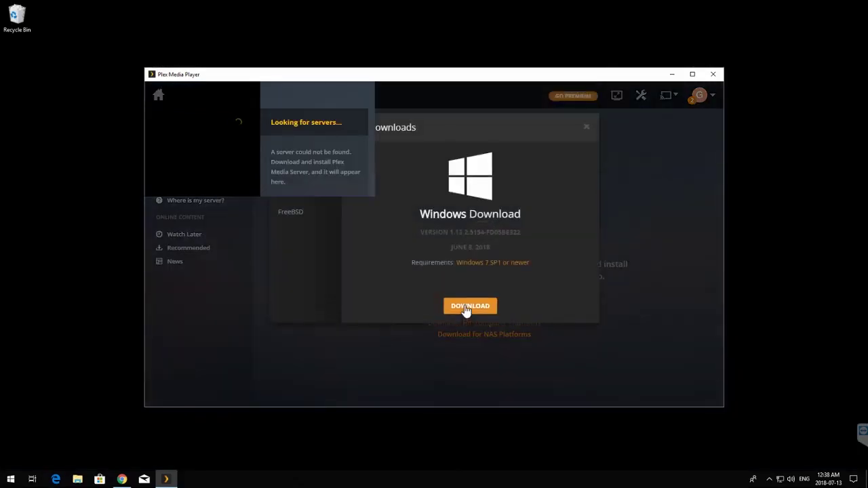
click(467, 307)
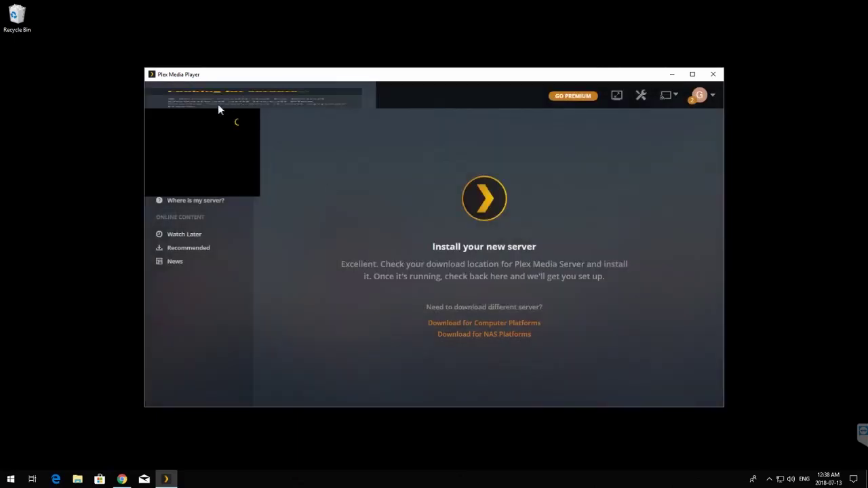
double_click(625, 72)
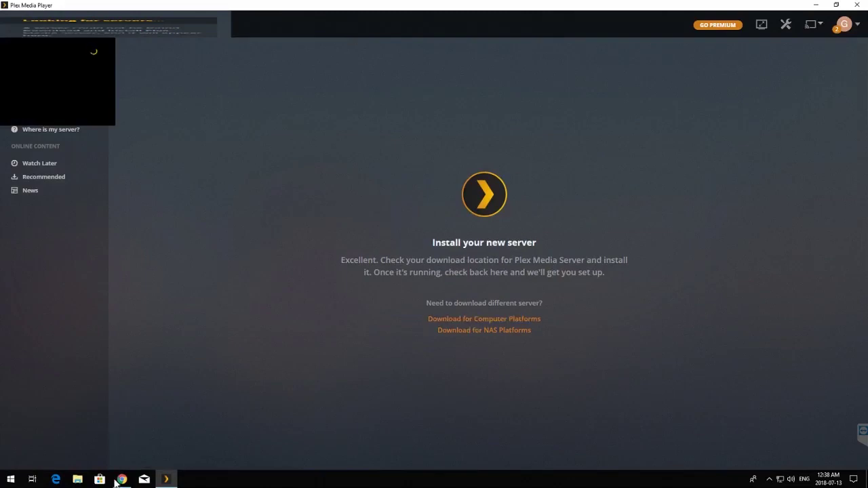
Run the Plex-Media-Server-1.13.0.5023 installer from the Downloads folder, install the server, and launch it
click(78, 481)
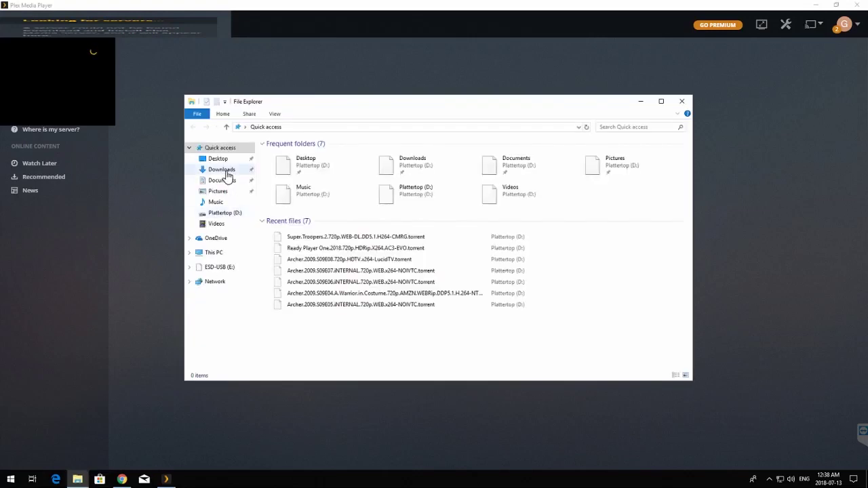
click(224, 169)
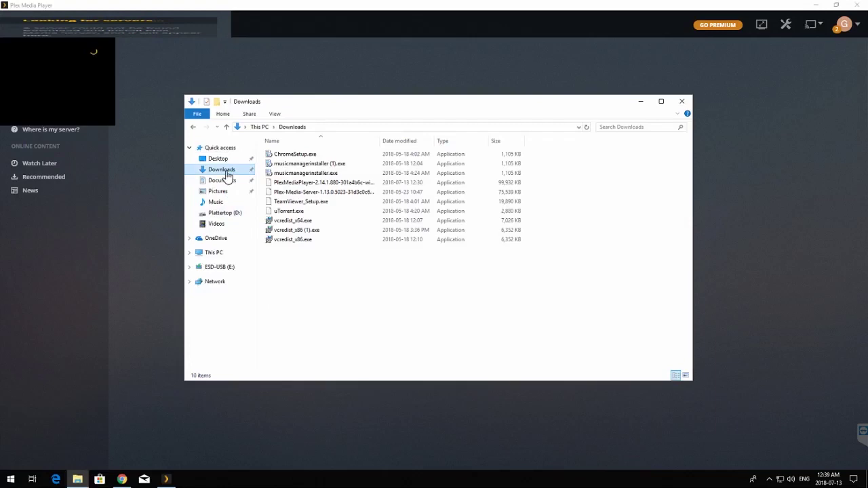
click(309, 195)
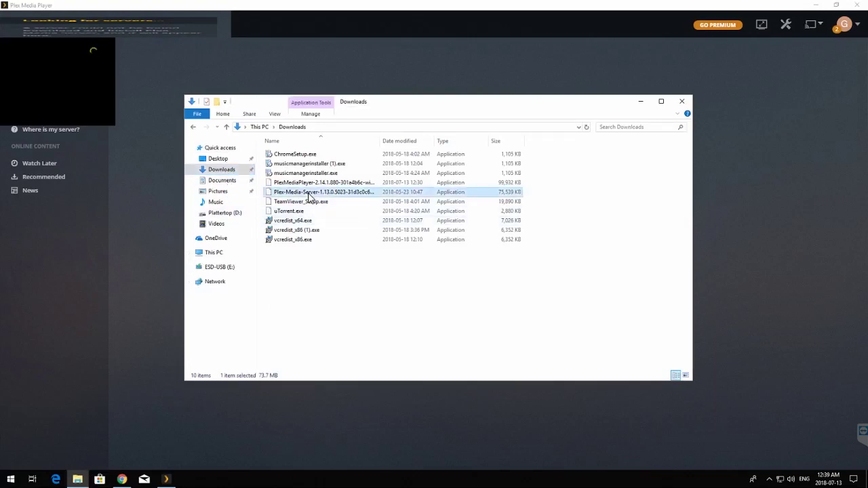
double_click(309, 194)
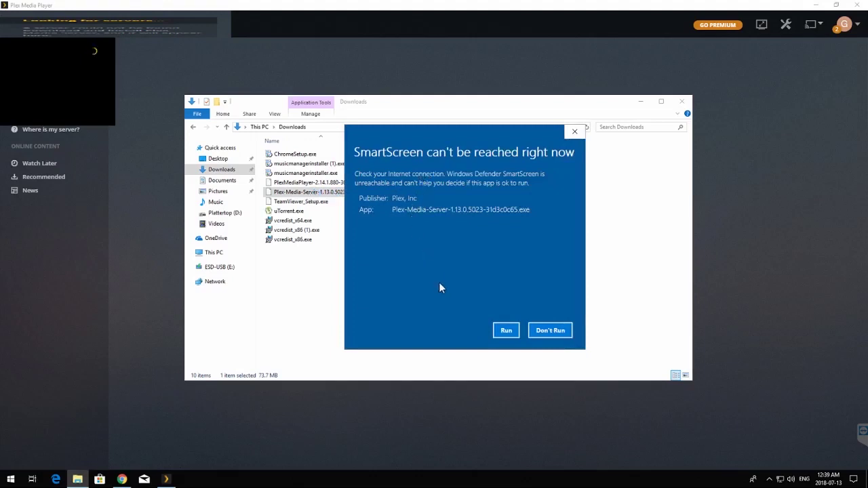
click(507, 331)
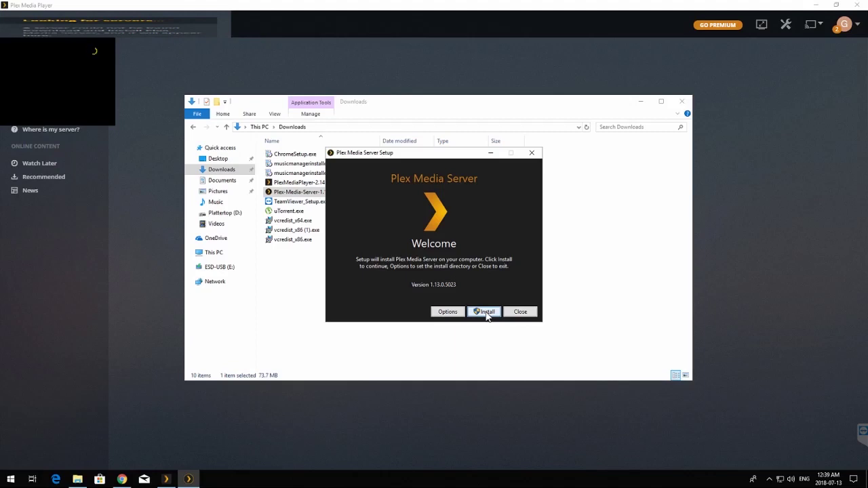
click(486, 313)
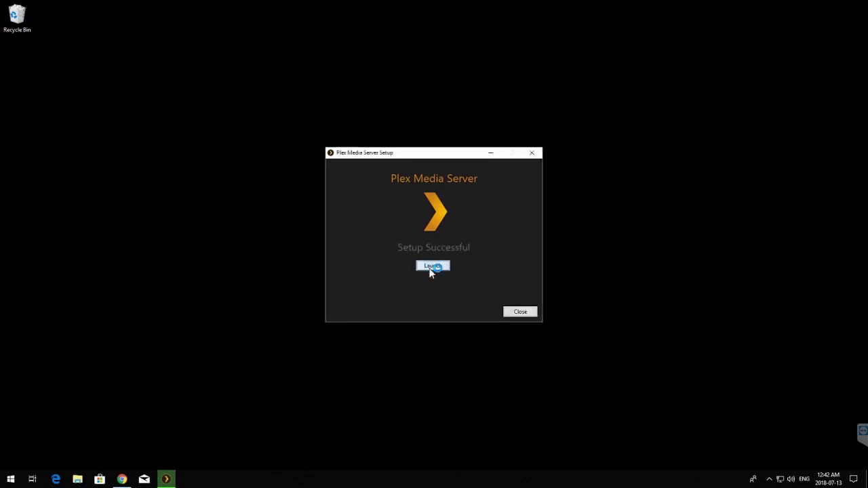
click(431, 267)
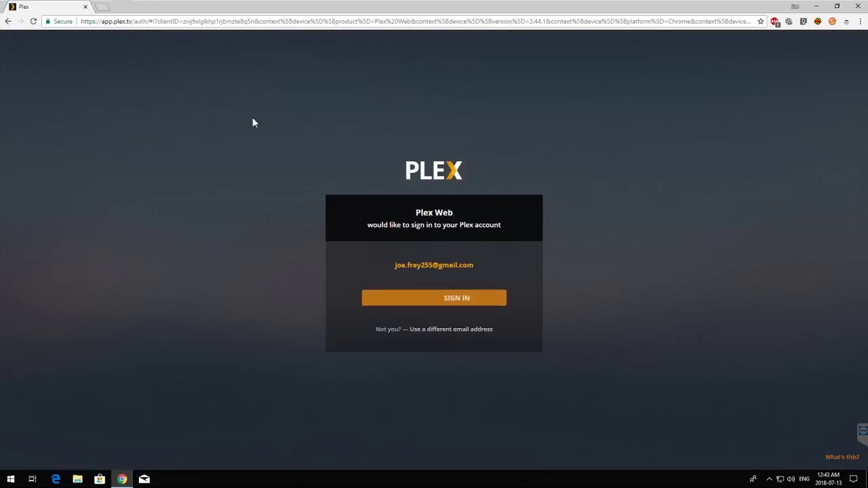
Sign in to Plex Web with the remembered account and accept the default server name with media access outside the home allowed
click(410, 300)
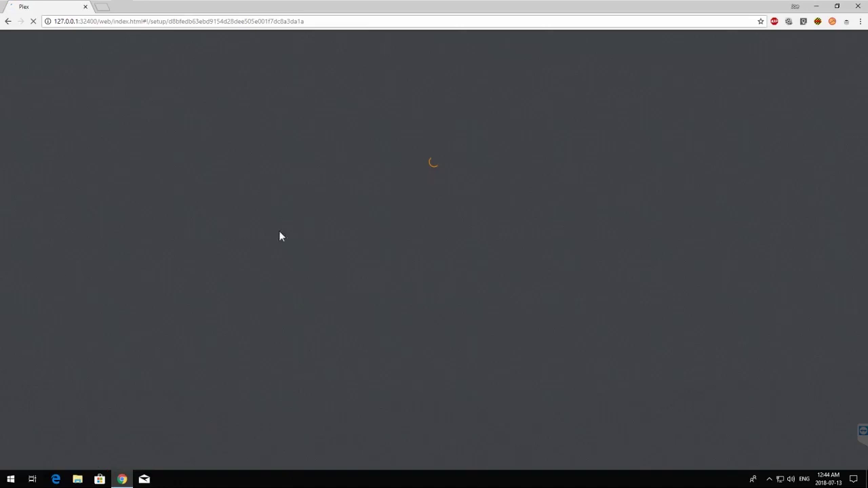
click(452, 294)
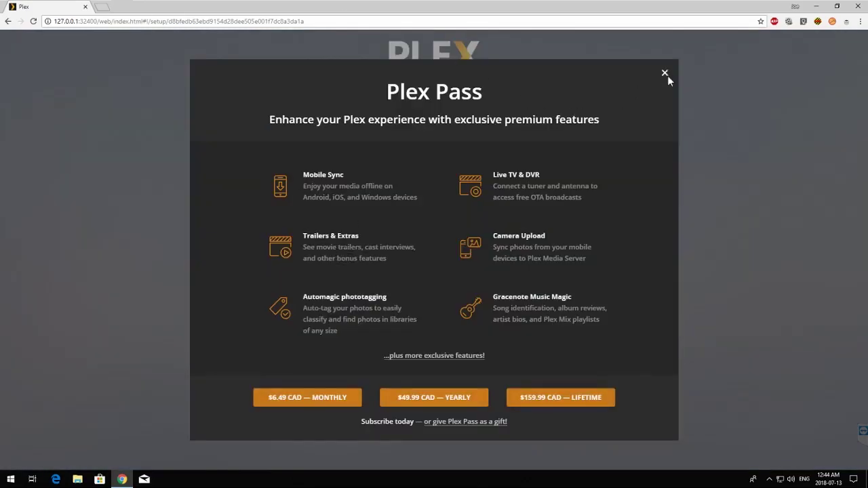
click(666, 74)
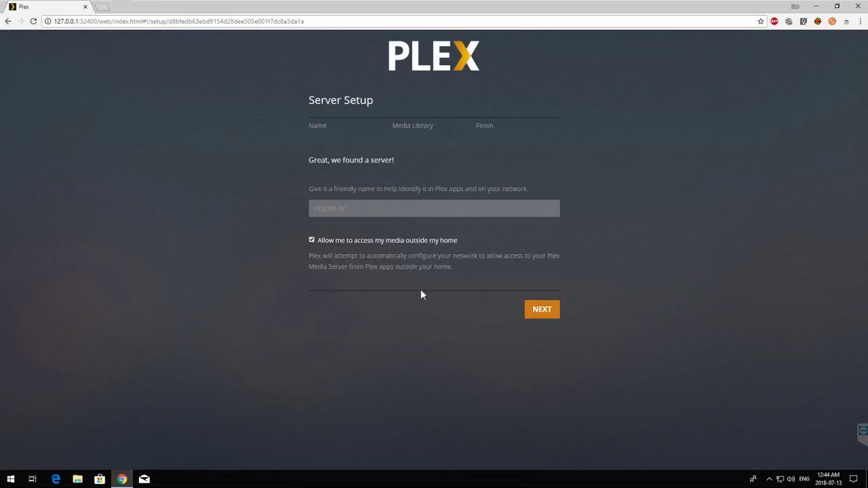
click(544, 317)
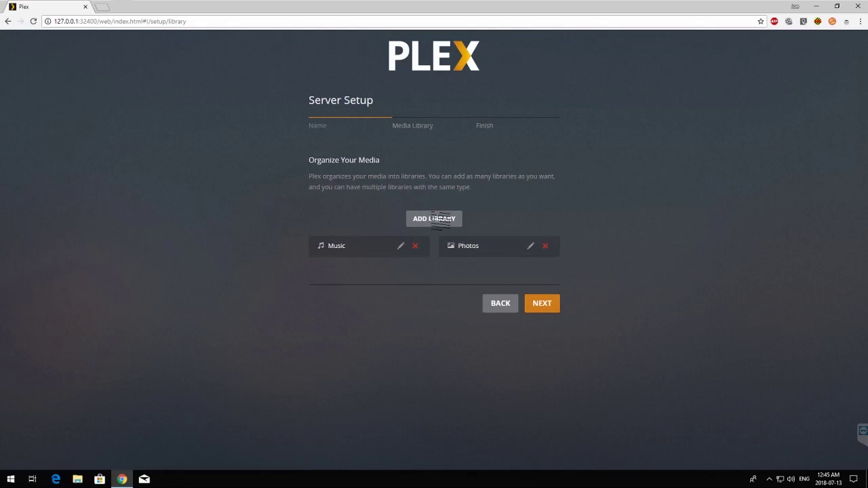
Start a new library of type Movies with the default name and English language, and proceed to adding its folders
click(439, 219)
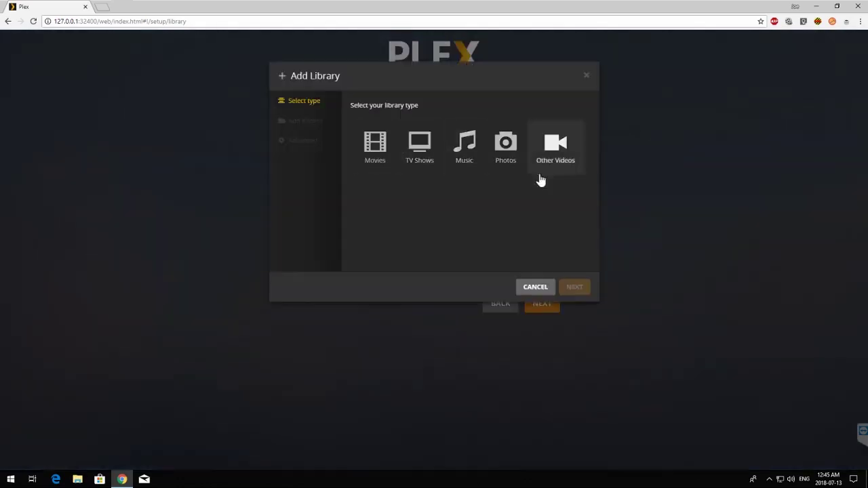
click(371, 156)
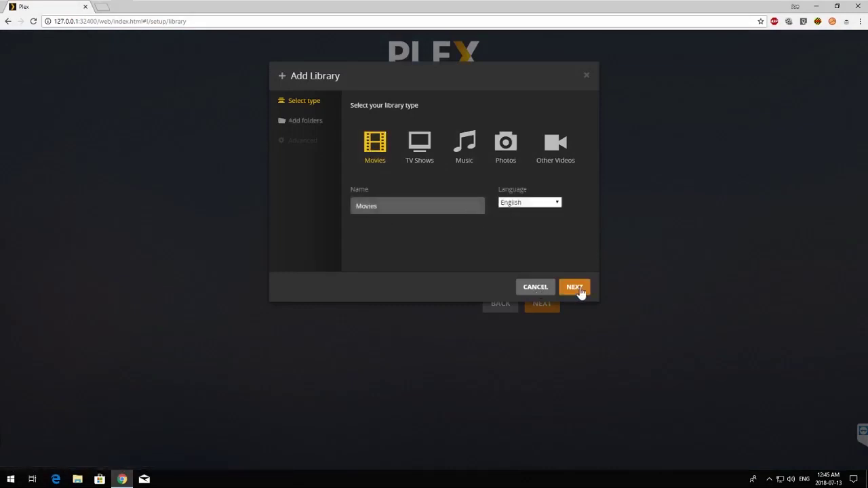
click(301, 128)
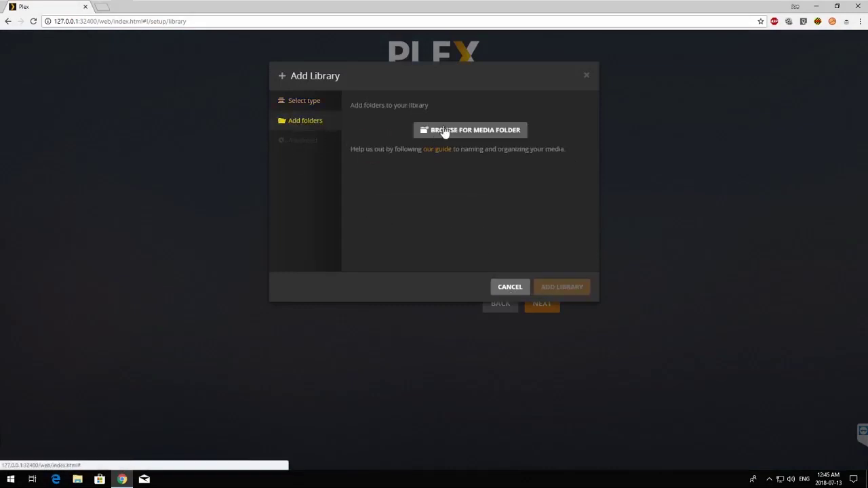
Browse the drives for the media folder, choose D:\Torrents, and add the Movies library
click(454, 135)
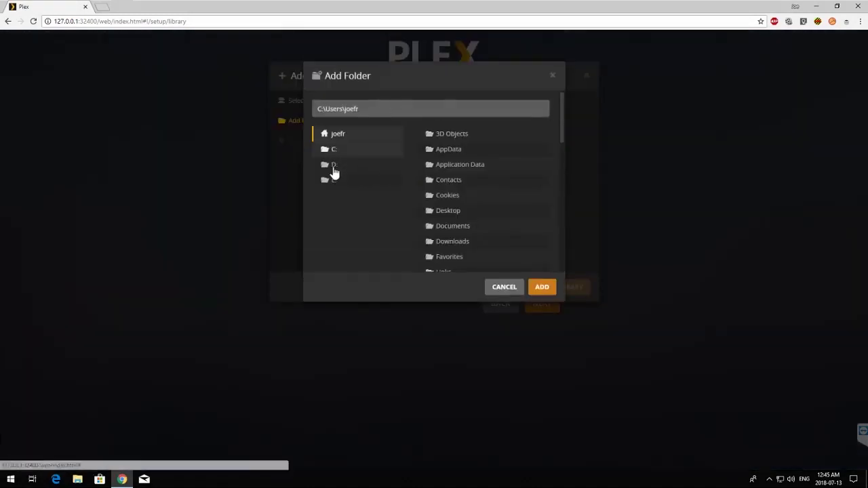
click(334, 166)
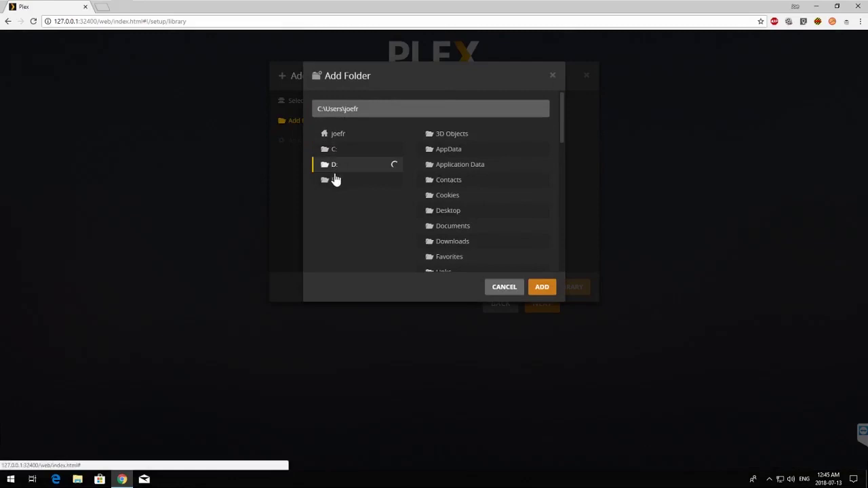
click(334, 180)
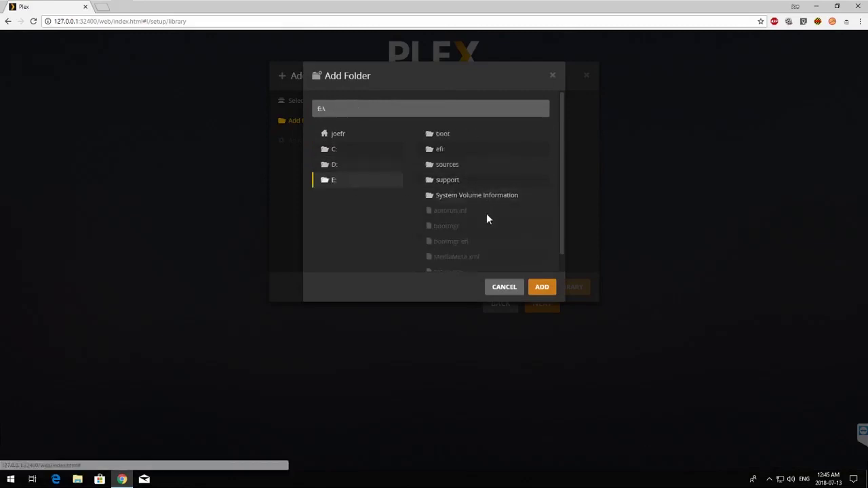
scroll(354, 163, down, 1)
click(339, 149)
scroll(471, 173, down, 5)
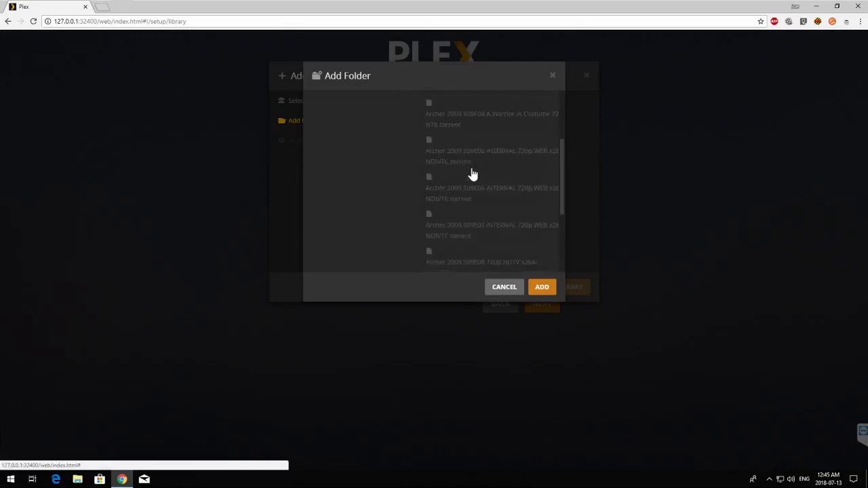
scroll(473, 175, up, 5)
click(487, 185)
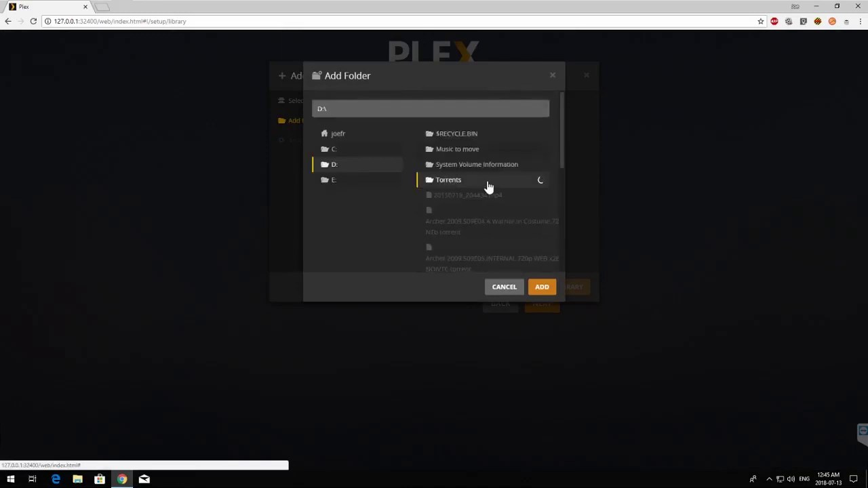
click(542, 288)
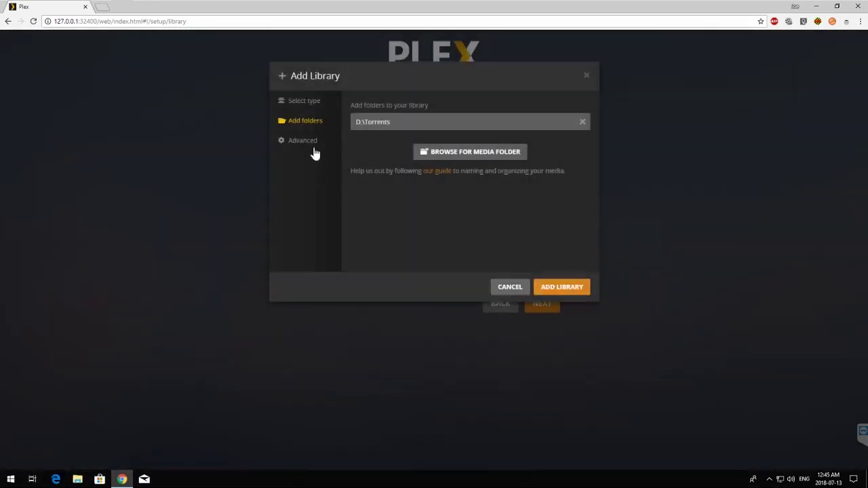
click(305, 102)
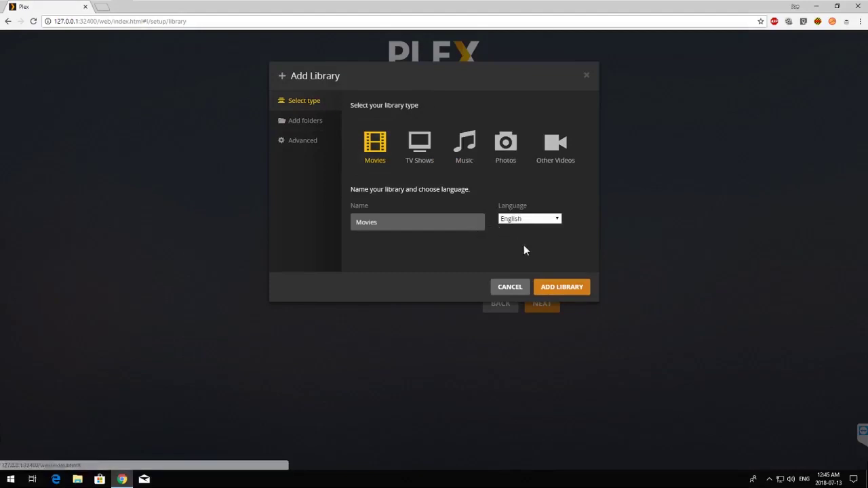
click(552, 288)
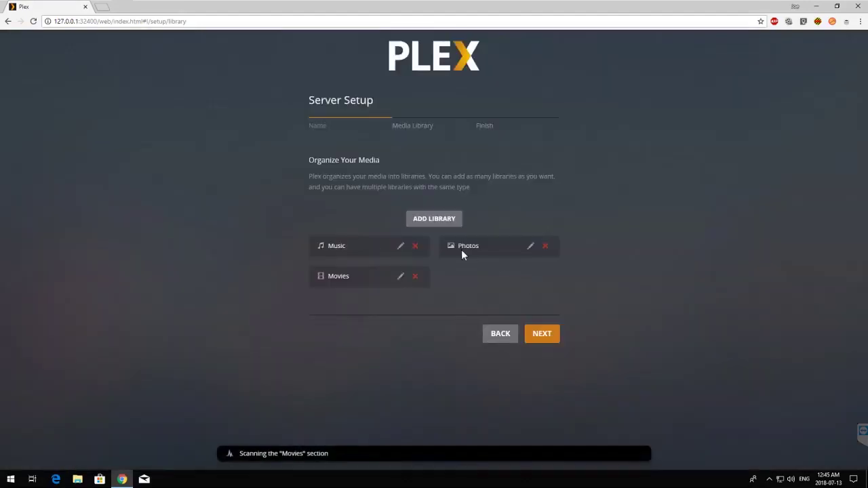
Add a TV Shows library in English that uses the D:\Torrents folder
click(437, 219)
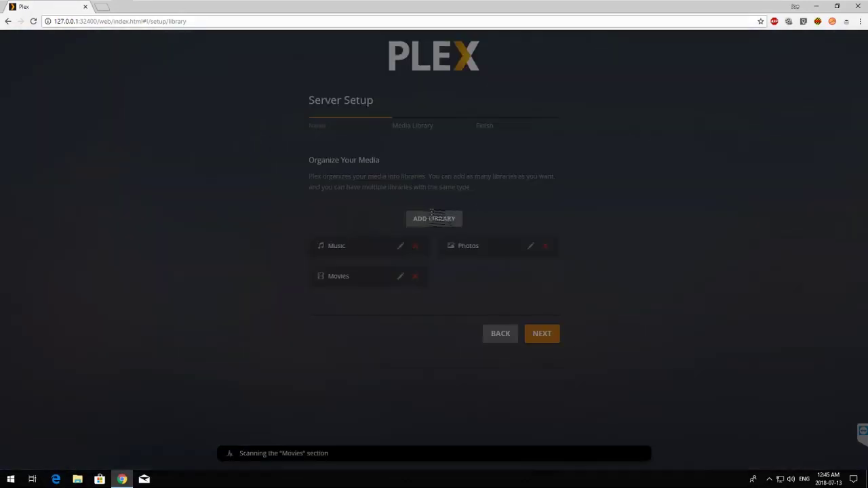
click(419, 146)
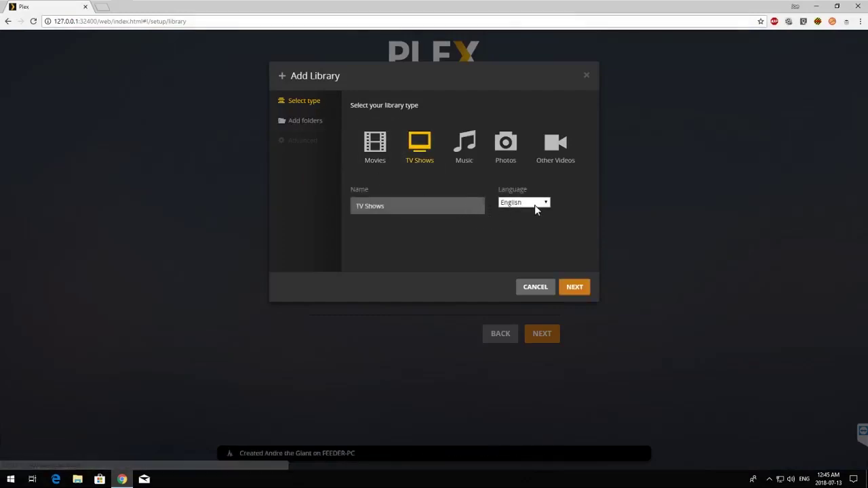
click(301, 120)
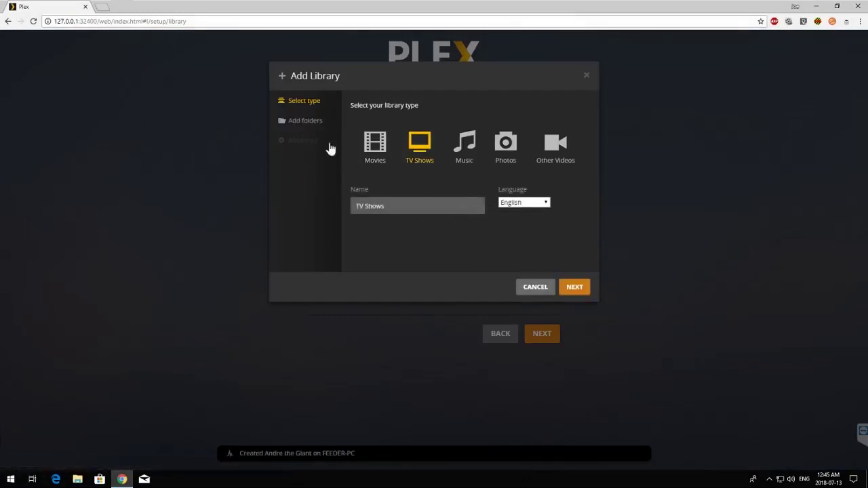
click(448, 130)
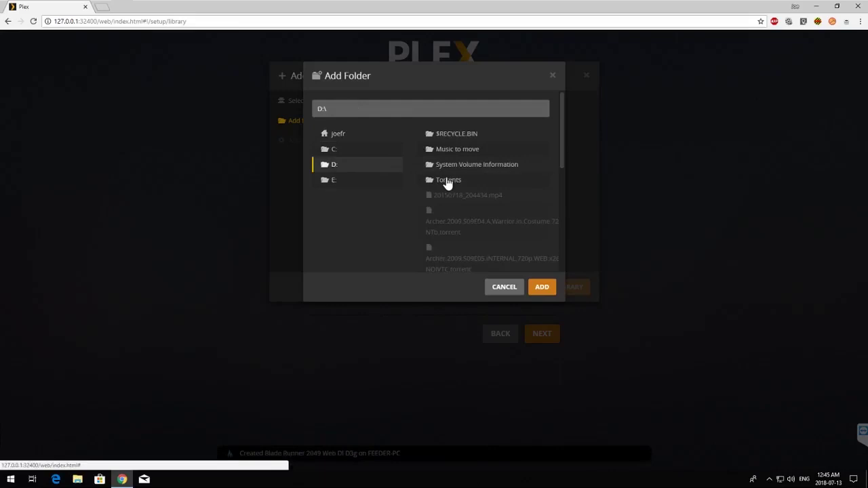
click(448, 181)
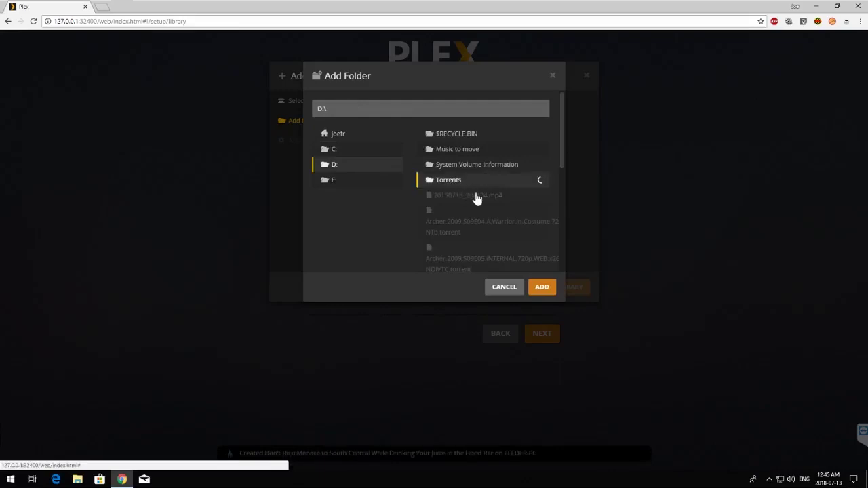
click(547, 291)
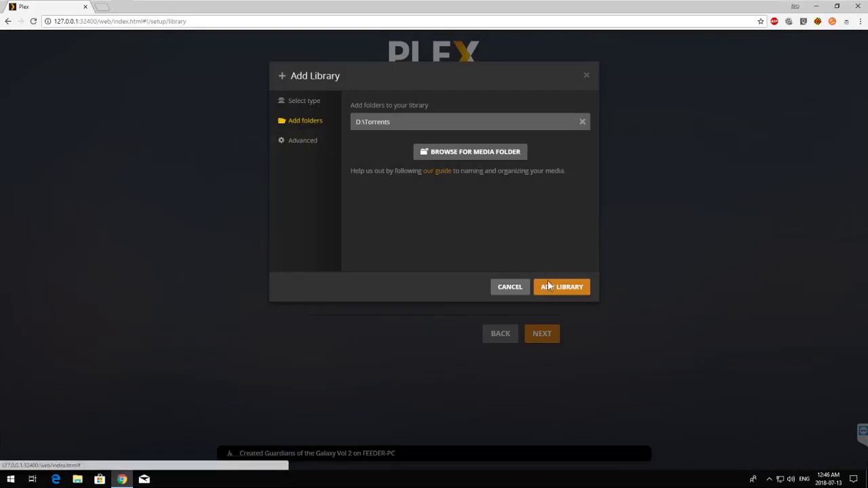
click(549, 285)
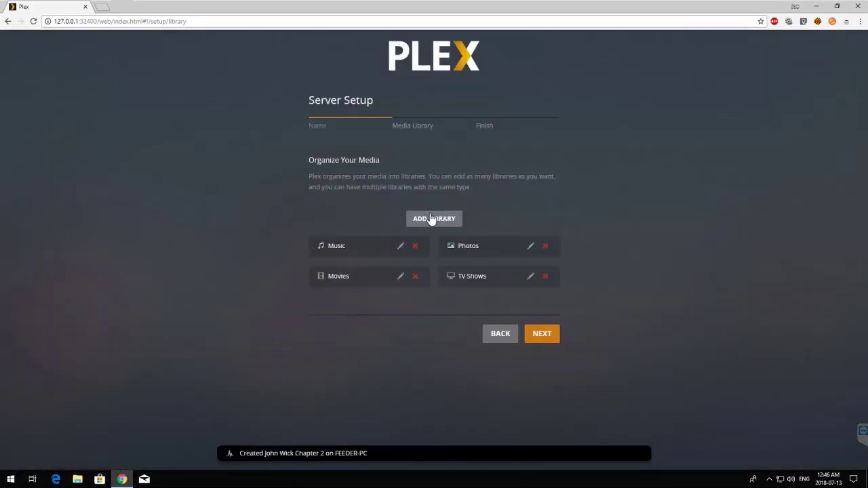
click(430, 218)
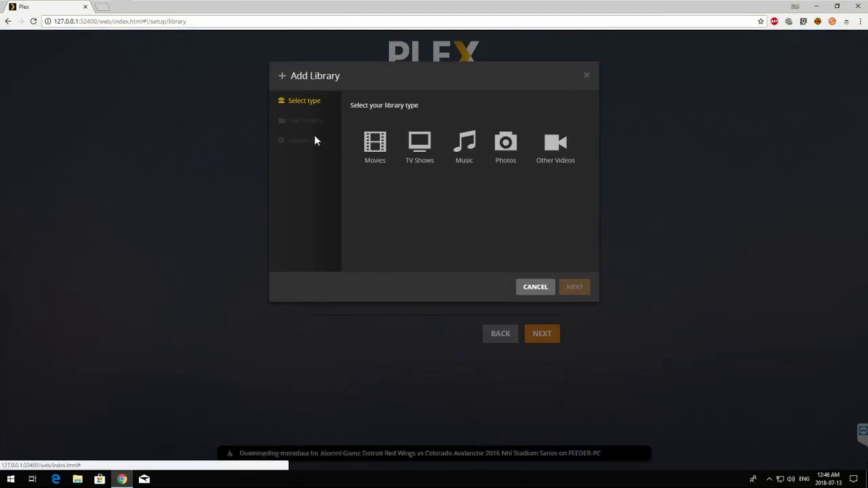
click(419, 144)
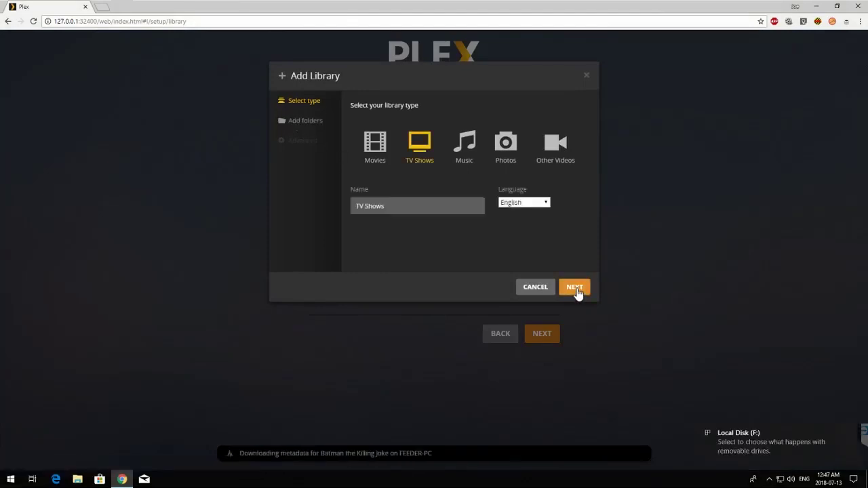
click(576, 288)
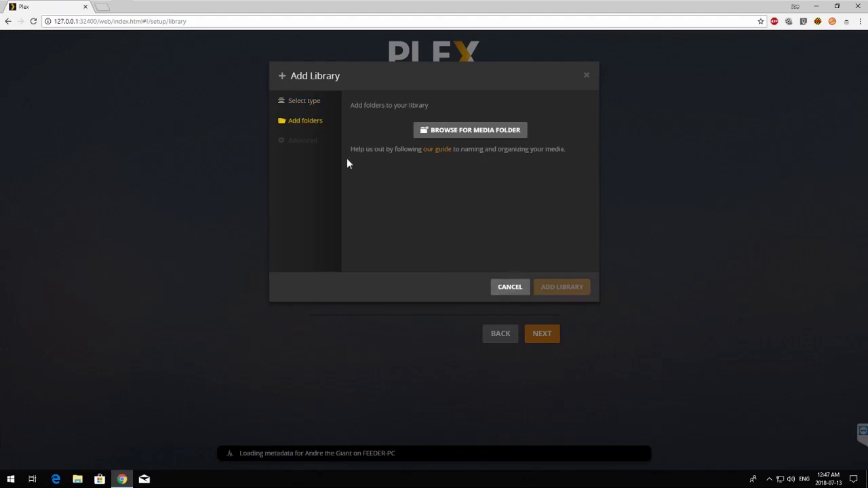
key(Escape)
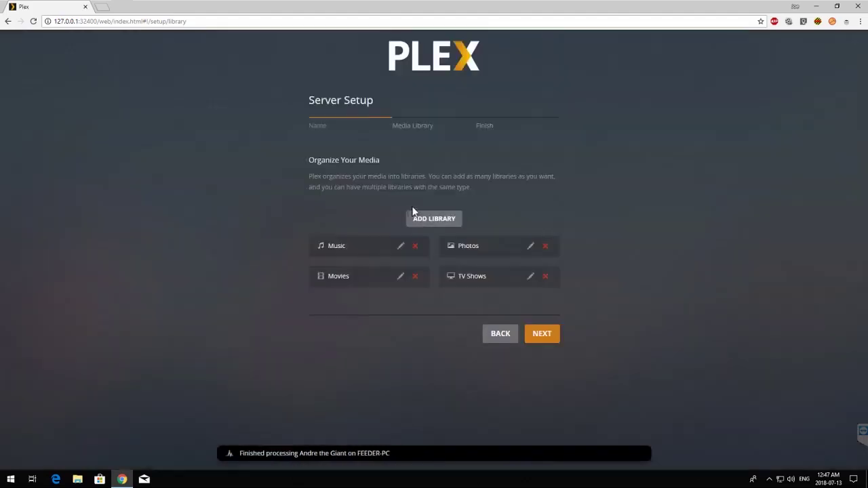
Add a second TV Shows library in English that uses the F:\Tv shows folder
click(415, 217)
click(419, 146)
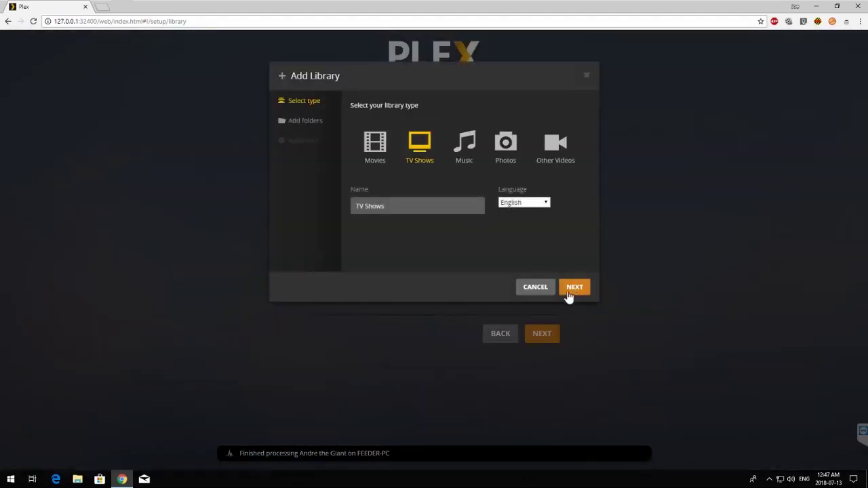
click(305, 121)
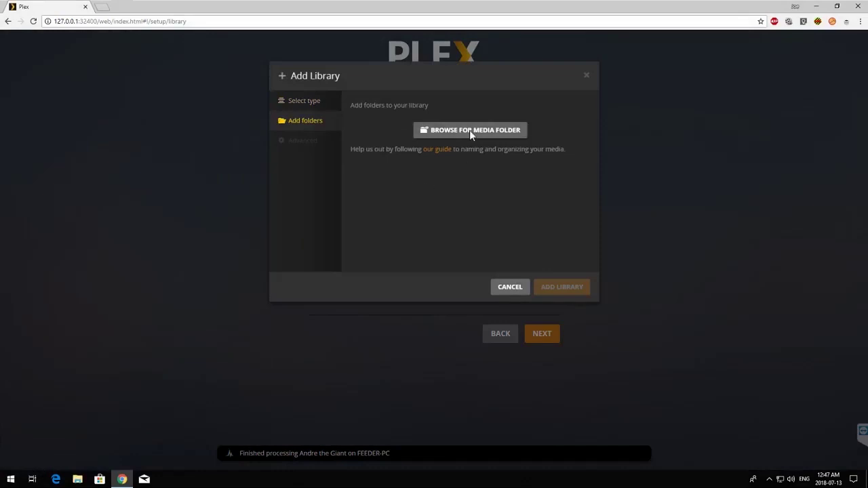
click(469, 130)
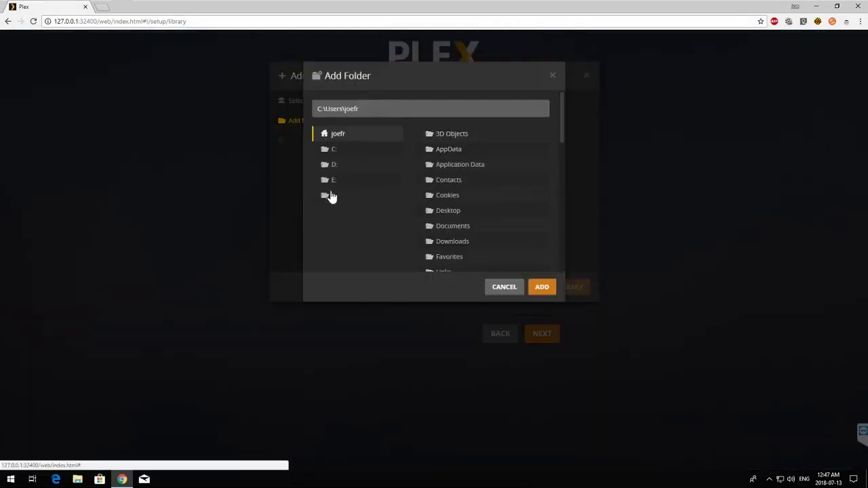
click(331, 197)
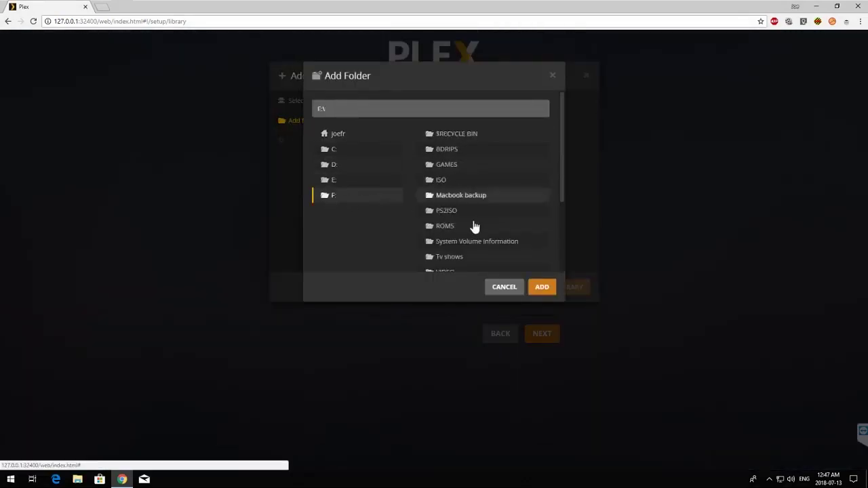
scroll(475, 227, down, 3)
click(447, 147)
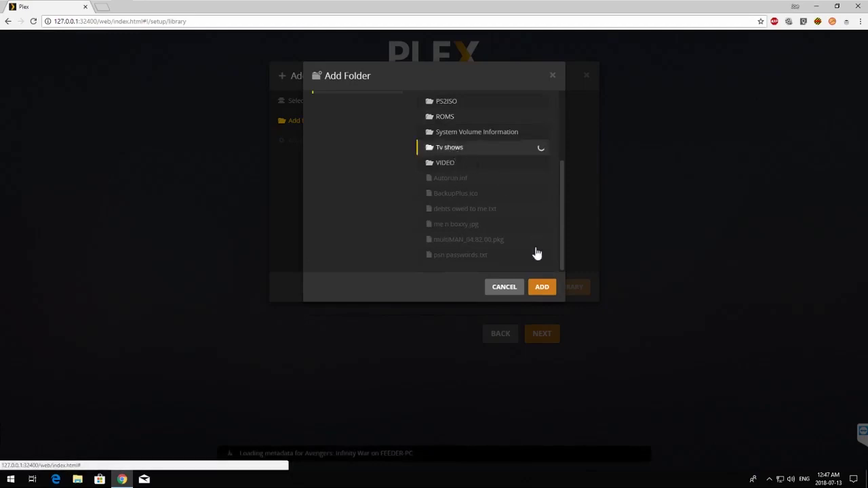
click(542, 288)
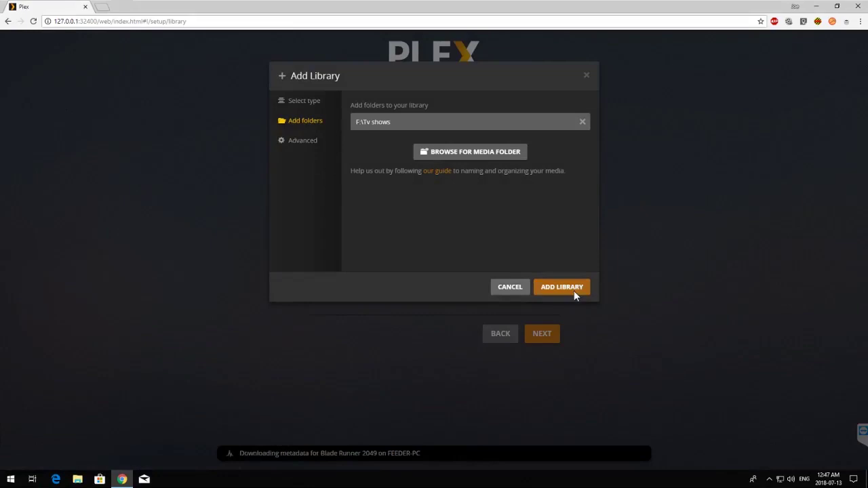
click(574, 290)
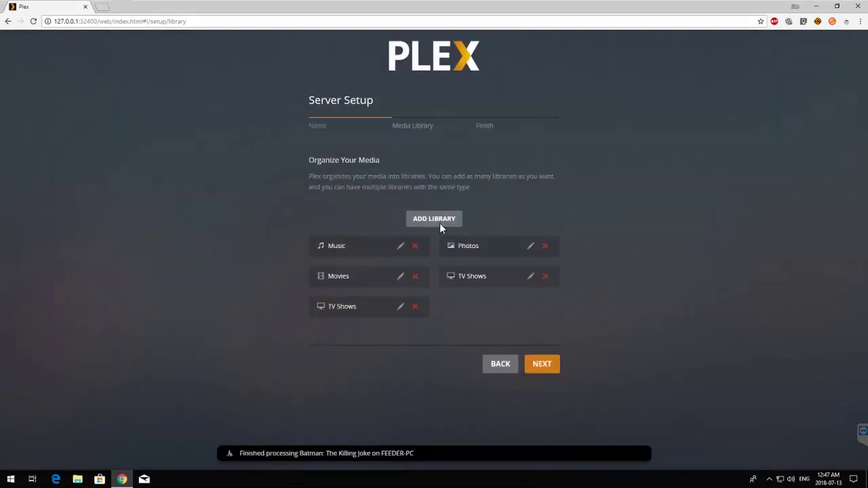
Add a second Movies library that uses the VIDEO folder on drive F, and finish the server setup
click(435, 218)
click(371, 151)
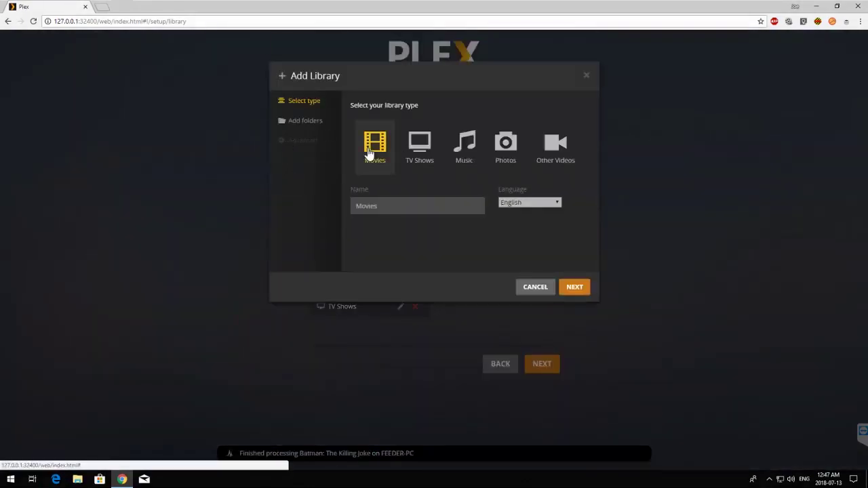
click(305, 121)
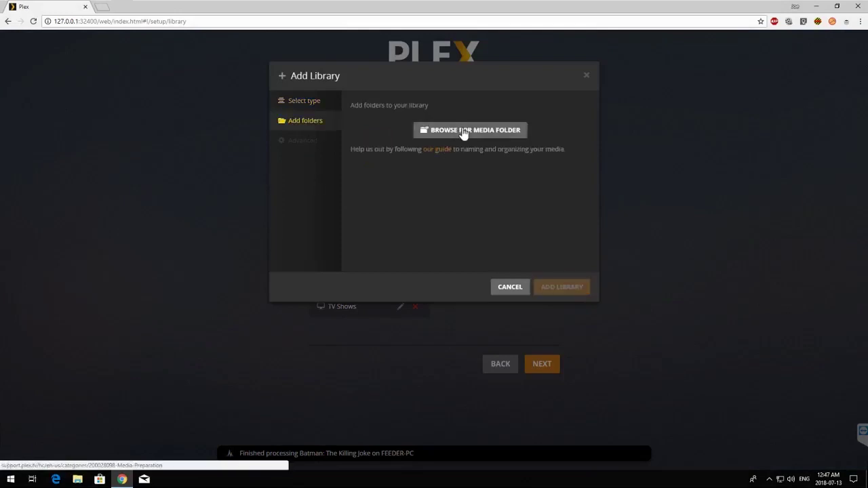
click(463, 131)
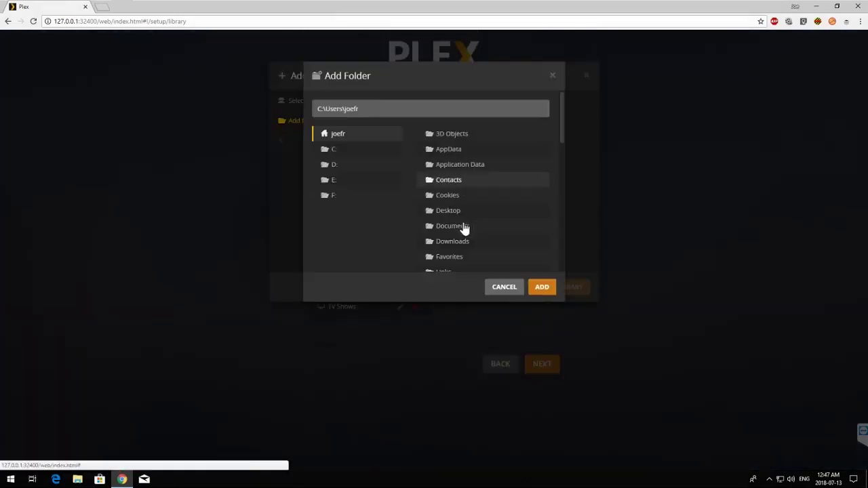
click(358, 196)
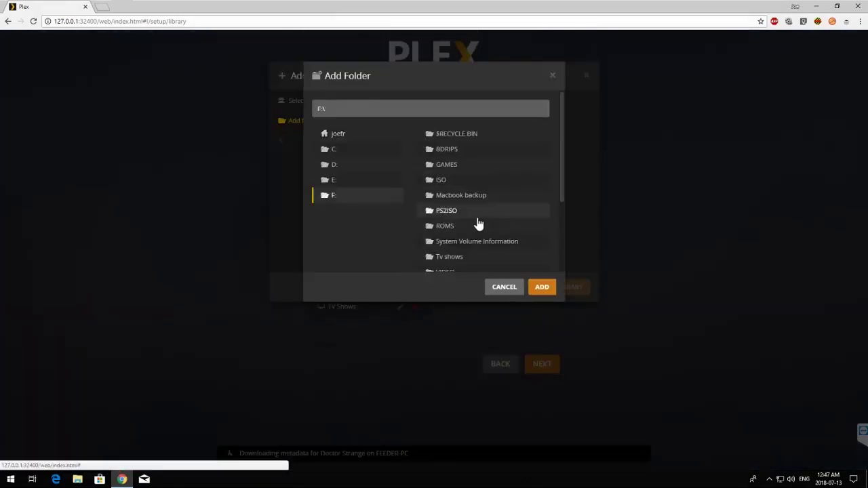
scroll(479, 224, down, 3)
click(454, 162)
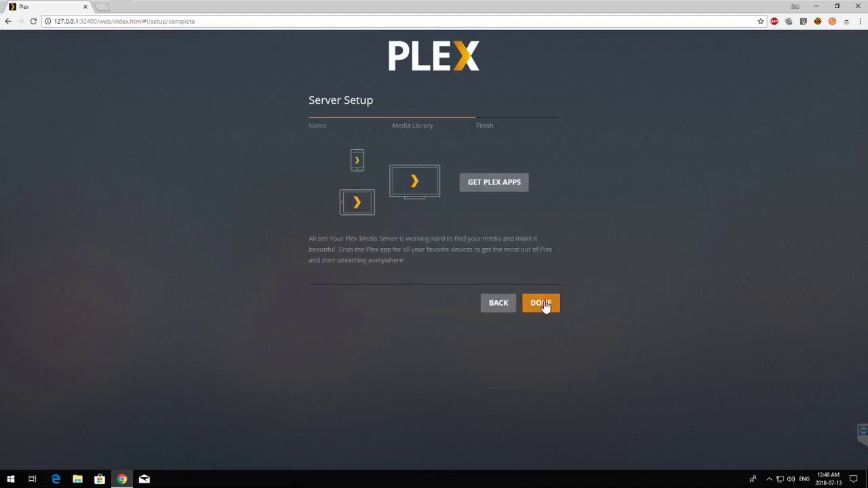
click(544, 306)
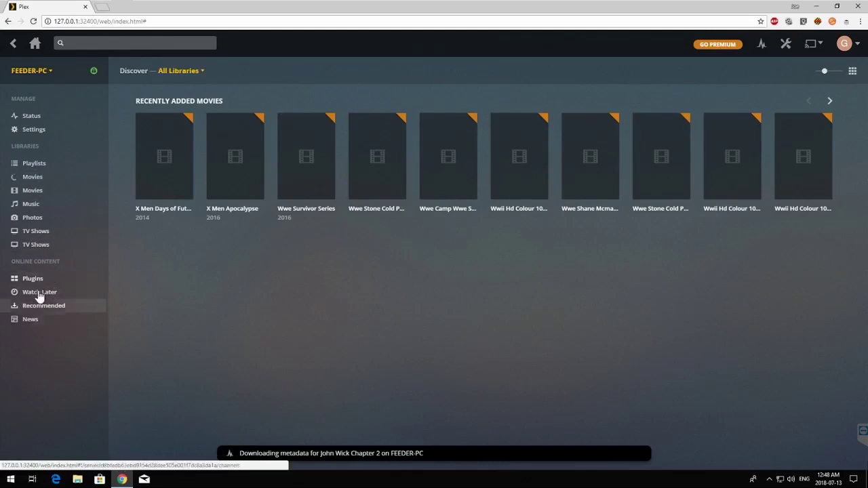
View the last TV Shows library and the options available for the signed-in account
click(40, 234)
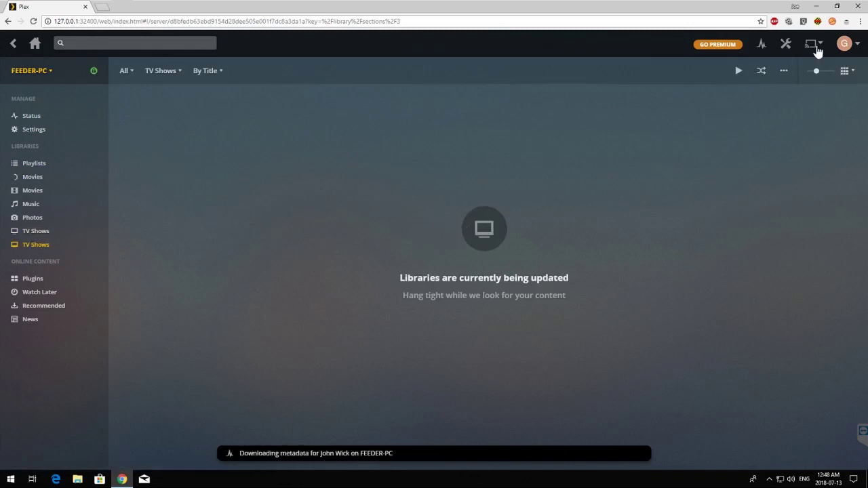
click(845, 45)
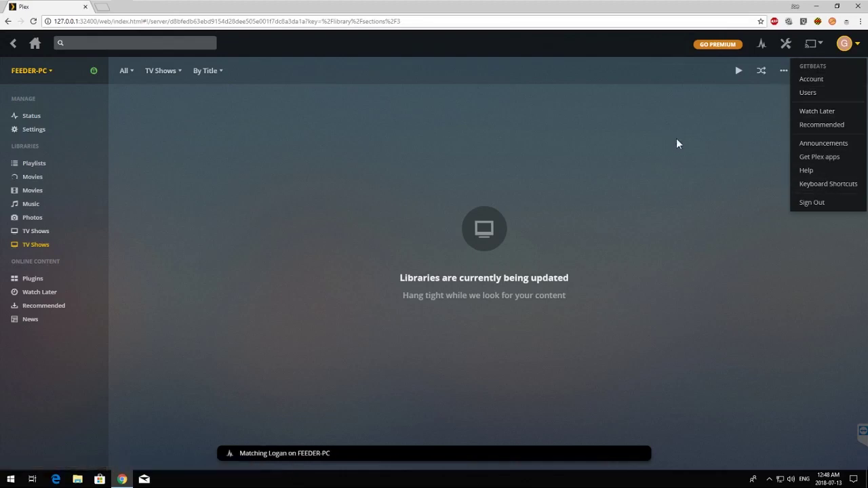
click(814, 86)
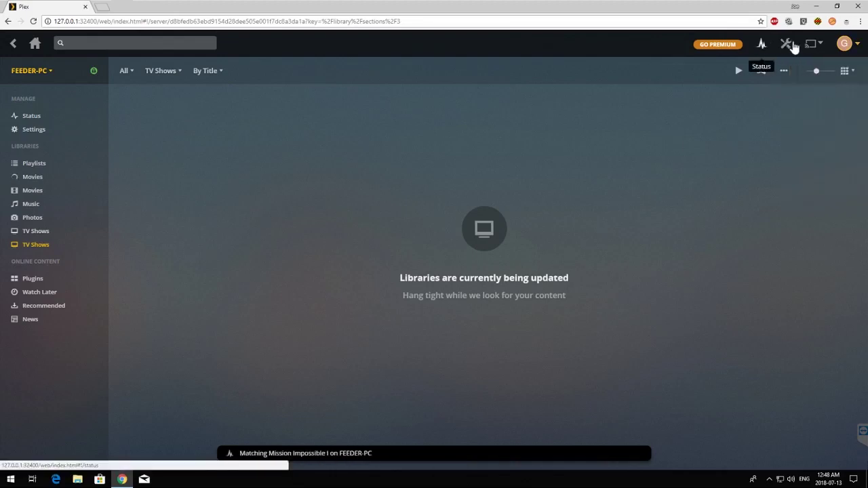
Open the Plex settings and look through the Users section
click(787, 46)
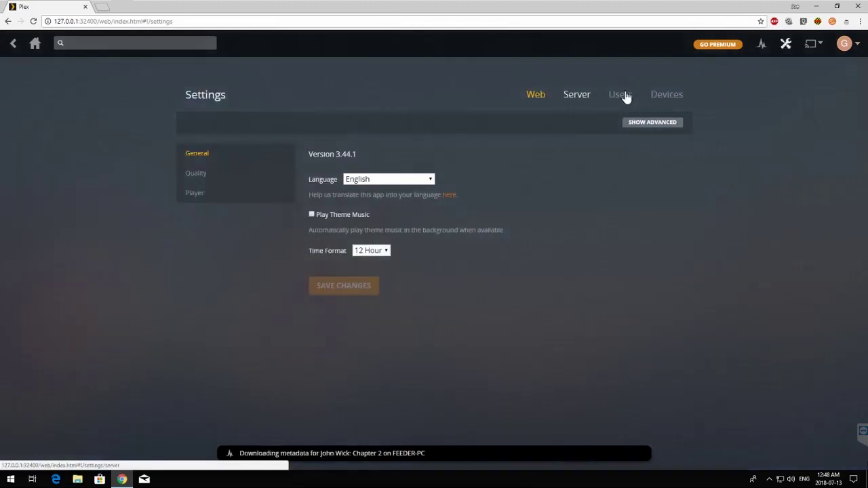
click(624, 94)
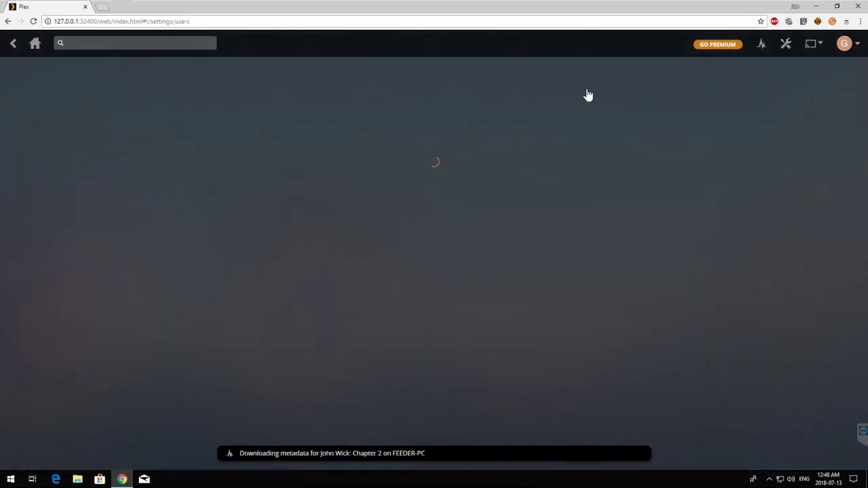
click(201, 175)
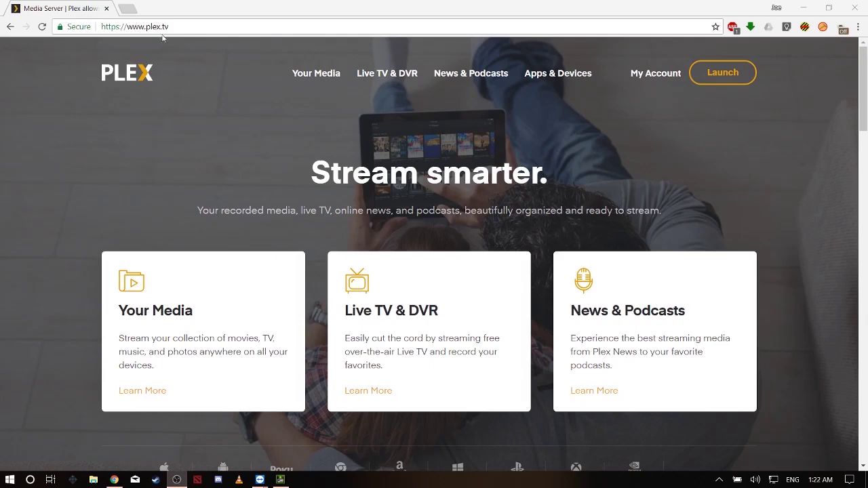
Launch the Plex web app from plex.tv and review the Ready Player One details, cast and related movies
click(725, 75)
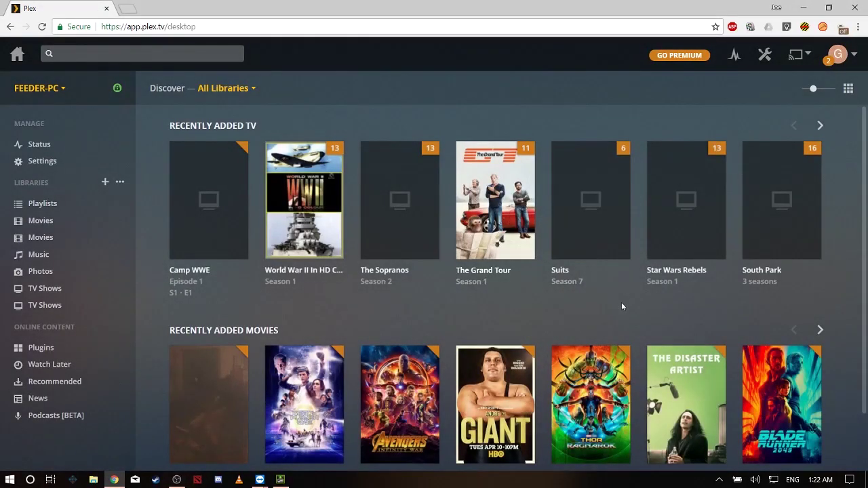
scroll(621, 301, down, 1)
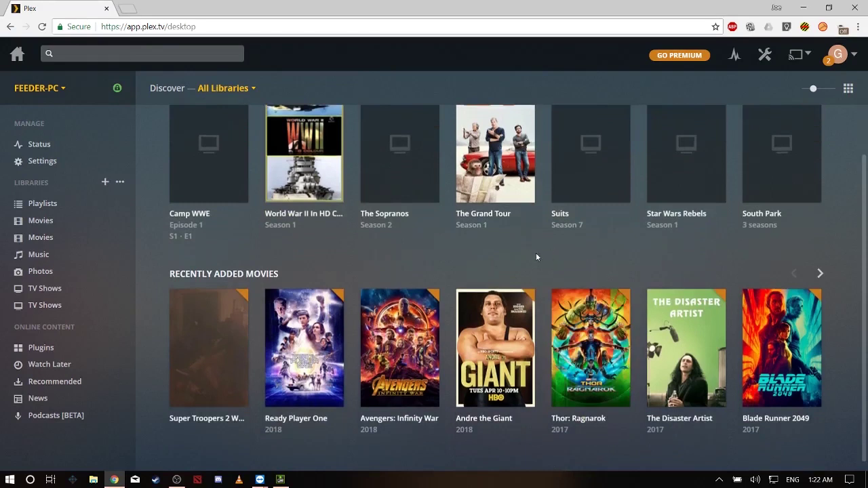
click(281, 426)
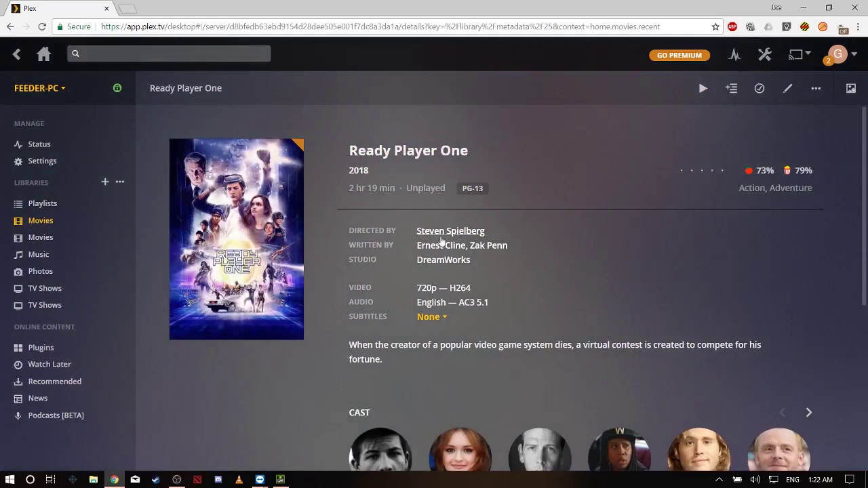
scroll(587, 291, down, 1)
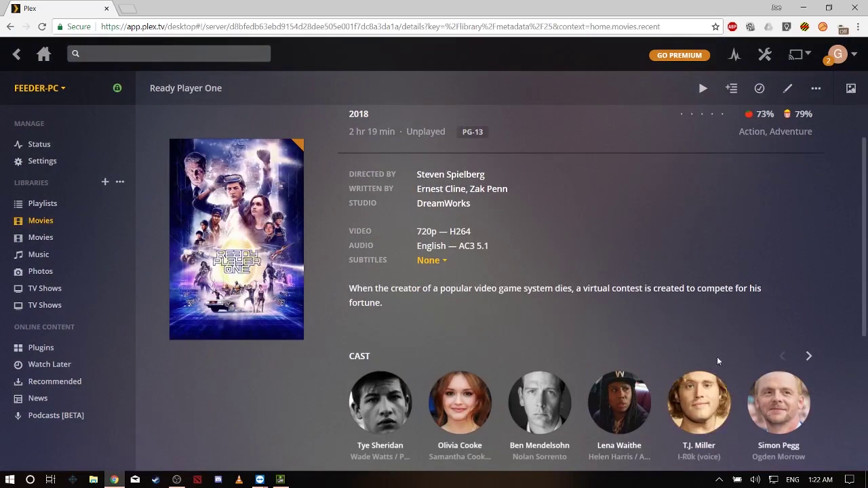
scroll(363, 366, down, 4)
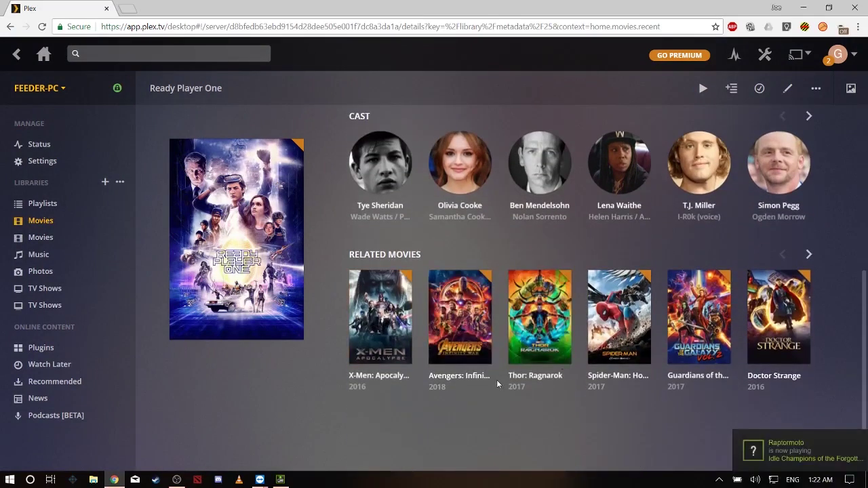
scroll(494, 384, up, 4)
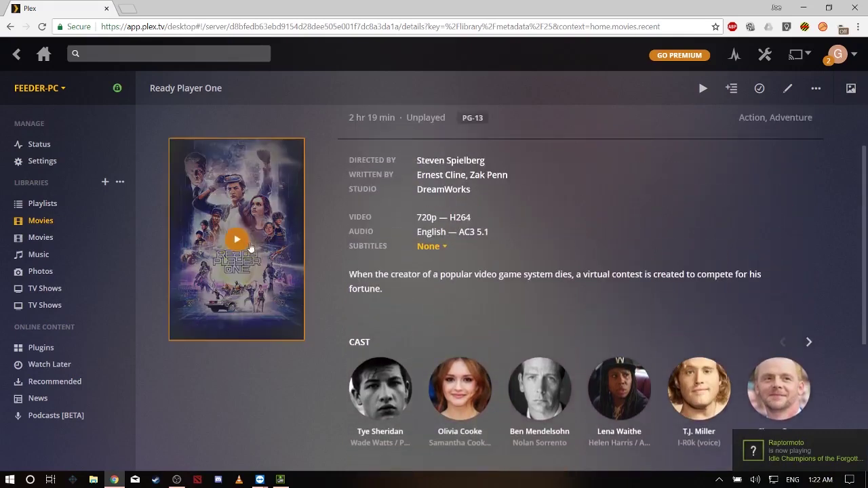